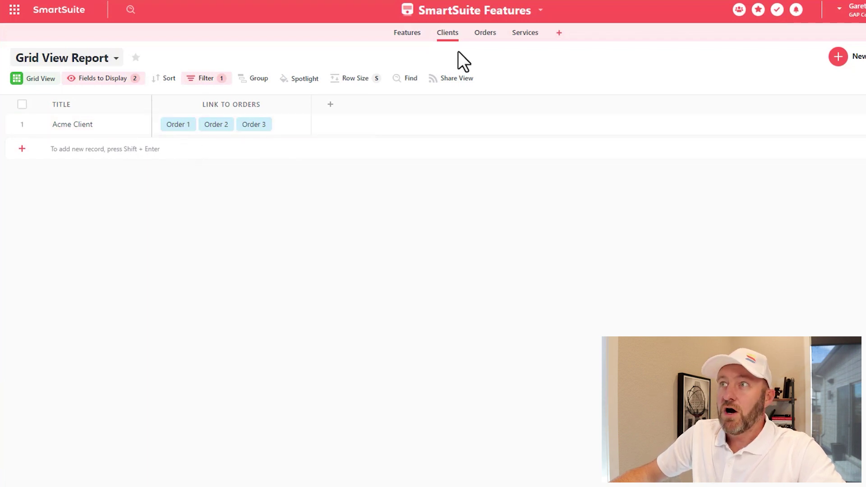
Step: Check the Orders records, note Acme Client's three linked orders, and start a new Clients field
{"action": "left_click", "coordinate": [485, 32]}
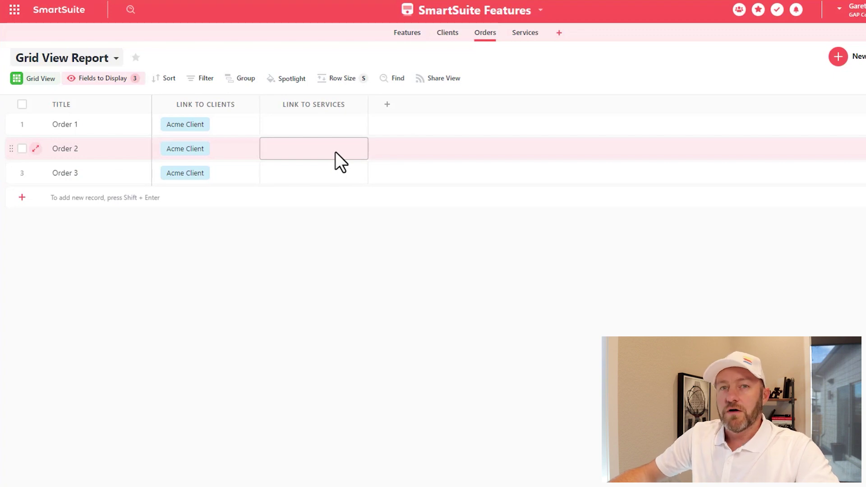
{"action": "left_click", "coordinate": [448, 34]}
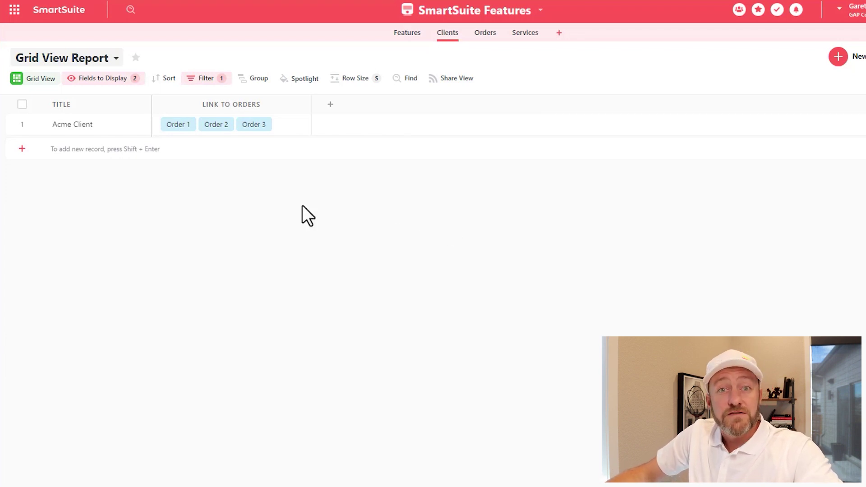
{"action": "left_click", "coordinate": [171, 132]}
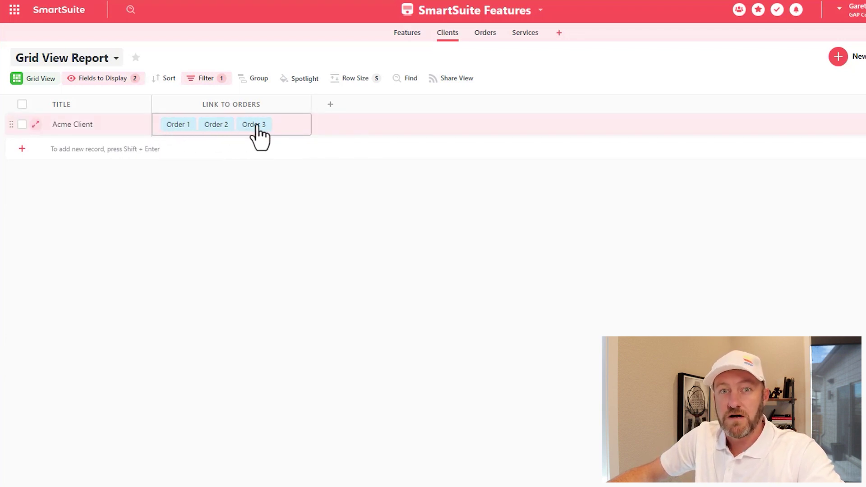
{"action": "left_click", "coordinate": [329, 108]}
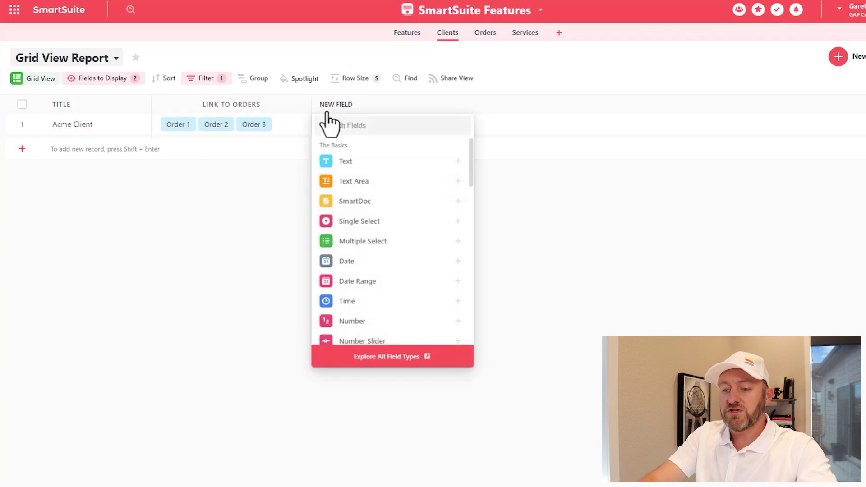
Step: Add an orange Count field on Clients that counts the Link to Orders records
{"action": "type", "text": "count"}
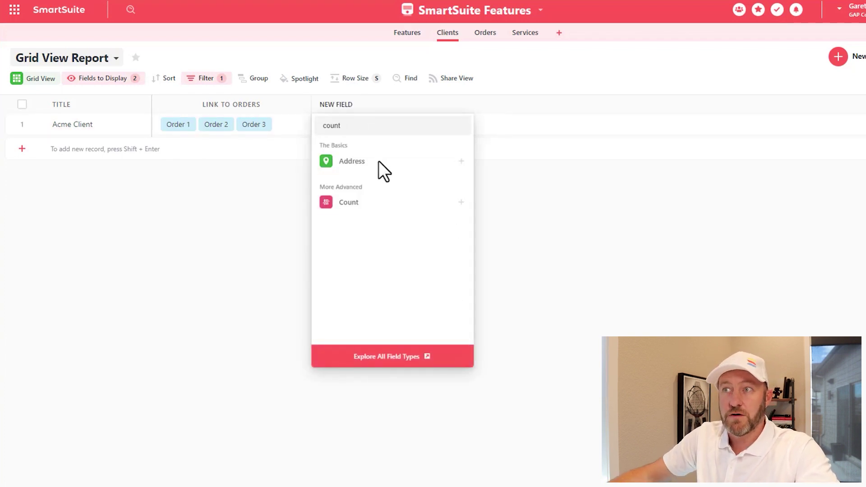
{"action": "left_click", "coordinate": [344, 207]}
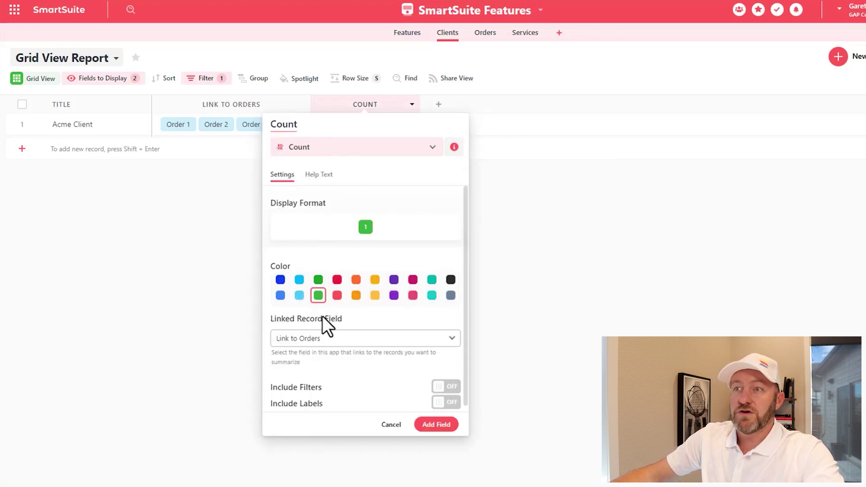
{"action": "left_click", "coordinate": [312, 343]}
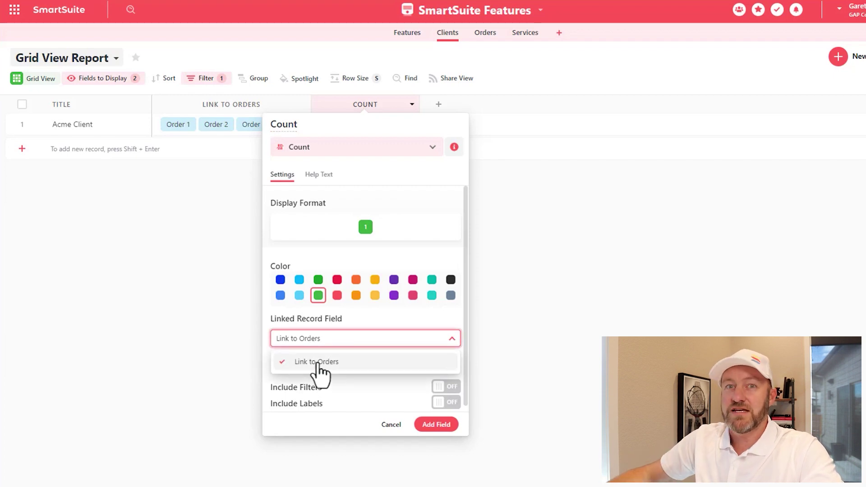
{"action": "left_click", "coordinate": [337, 364]}
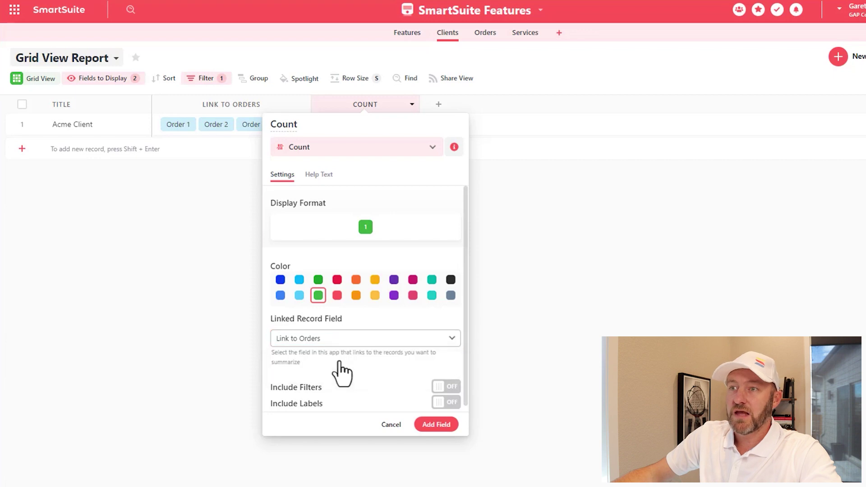
{"action": "scroll", "coordinate": [327, 391], "scroll_direction": "down", "scroll_amount": 1}
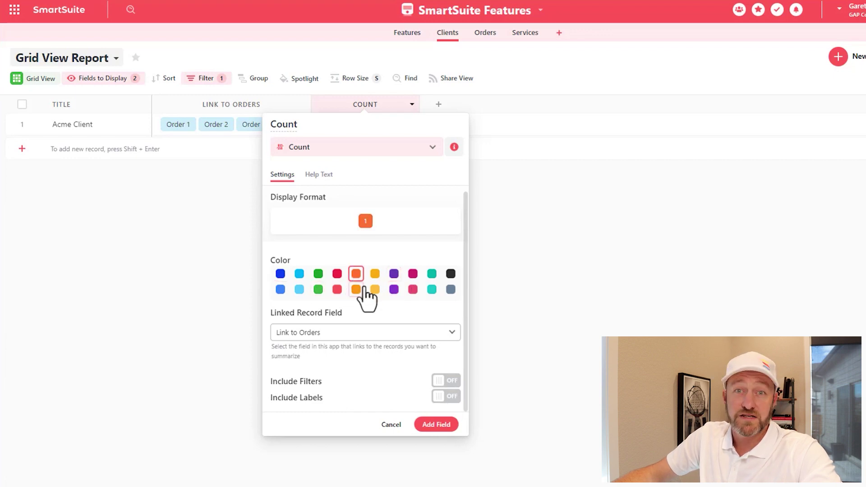
{"action": "left_click", "coordinate": [436, 424]}
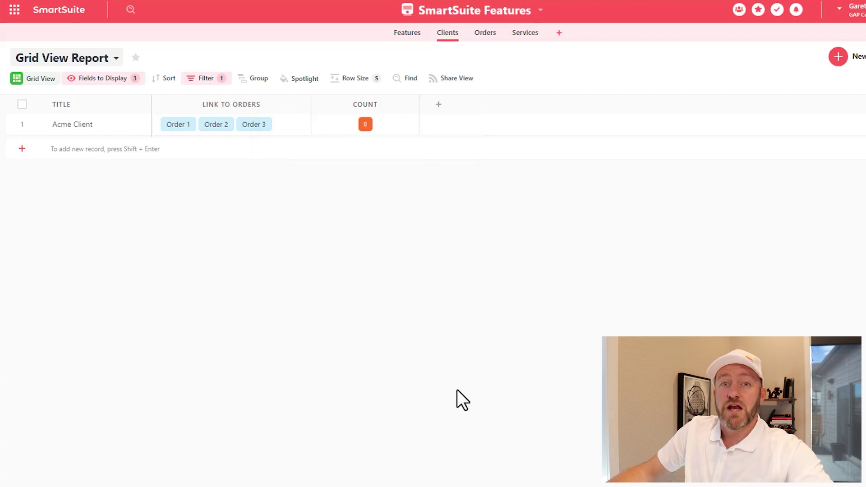
Step: Unlink Order 3 from Acme Client's Link to Orders to test the Count field
{"action": "left_click", "coordinate": [368, 126]}
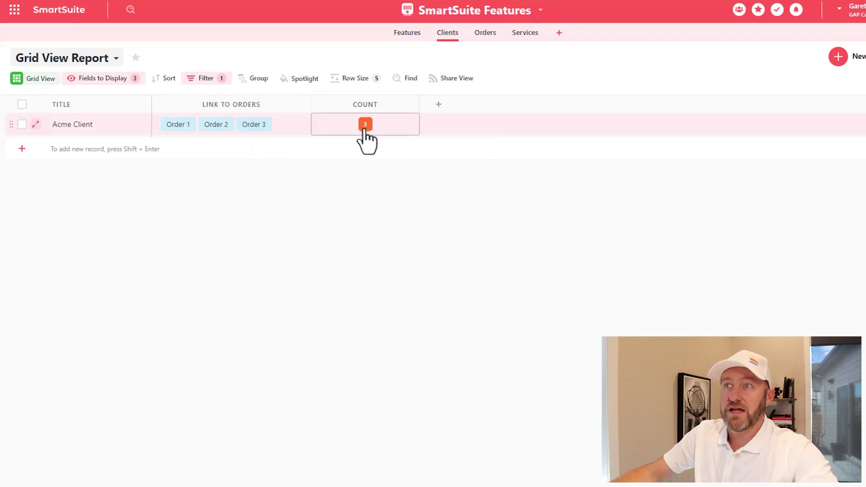
{"action": "left_click", "coordinate": [228, 131]}
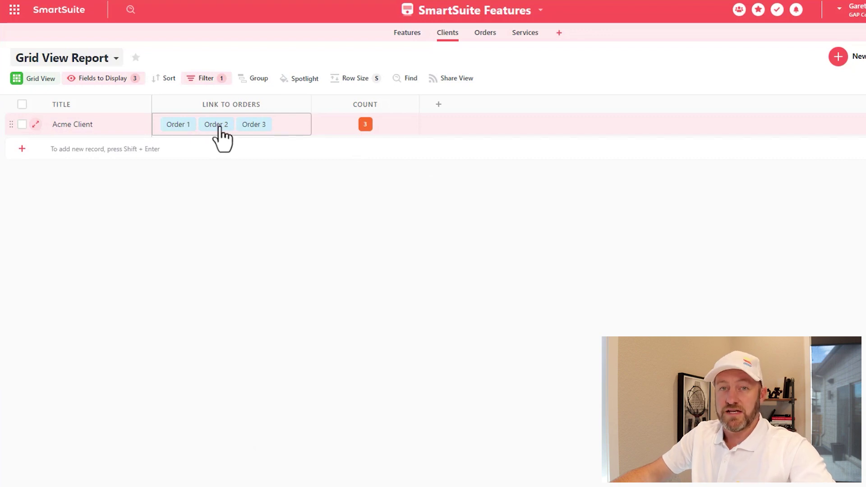
{"action": "left_click", "coordinate": [268, 127]}
{"action": "left_click", "coordinate": [289, 125]}
{"action": "left_click", "coordinate": [361, 130]}
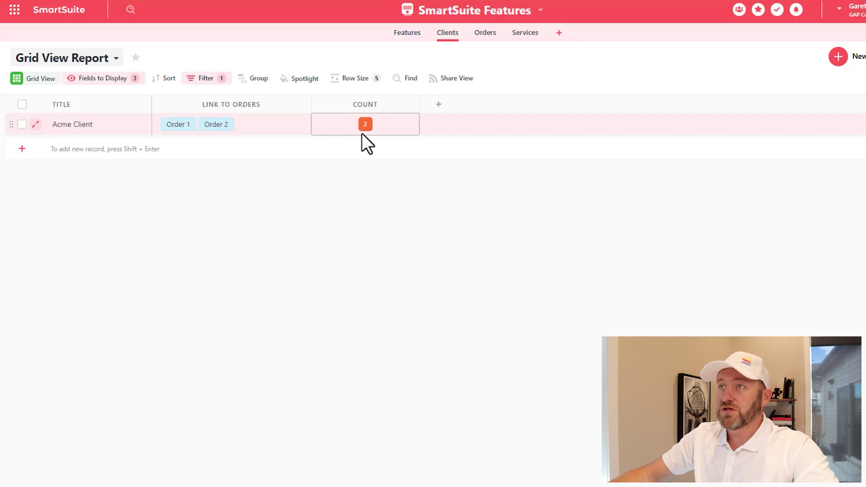
Step: Relink Order 3 to Acme Client so its Count reads 3 again
{"action": "left_click", "coordinate": [248, 131]}
{"action": "left_click", "coordinate": [248, 130]}
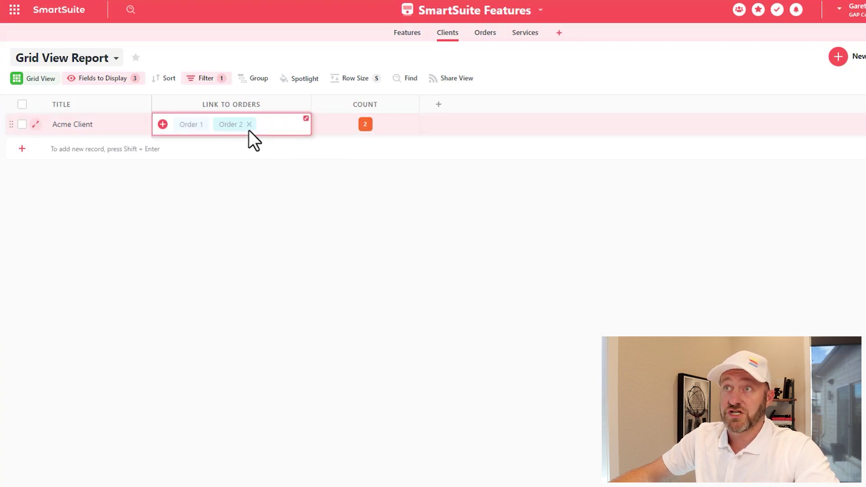
{"action": "left_click", "coordinate": [163, 124]}
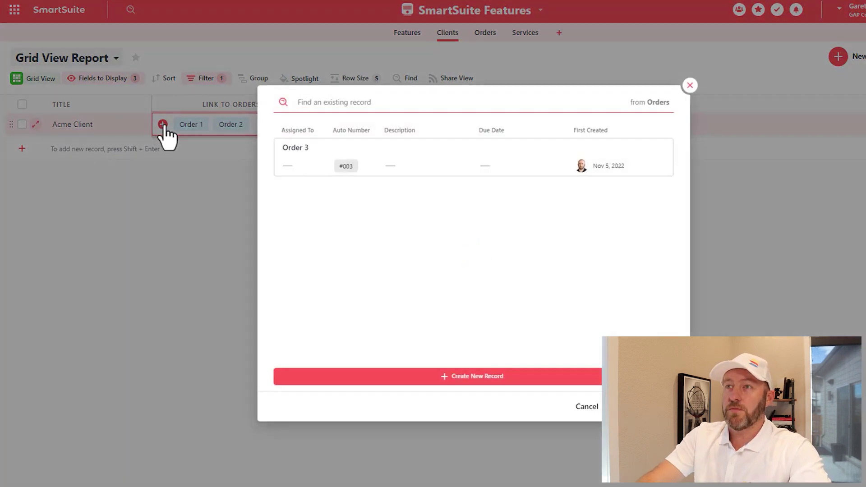
{"action": "left_click", "coordinate": [317, 160]}
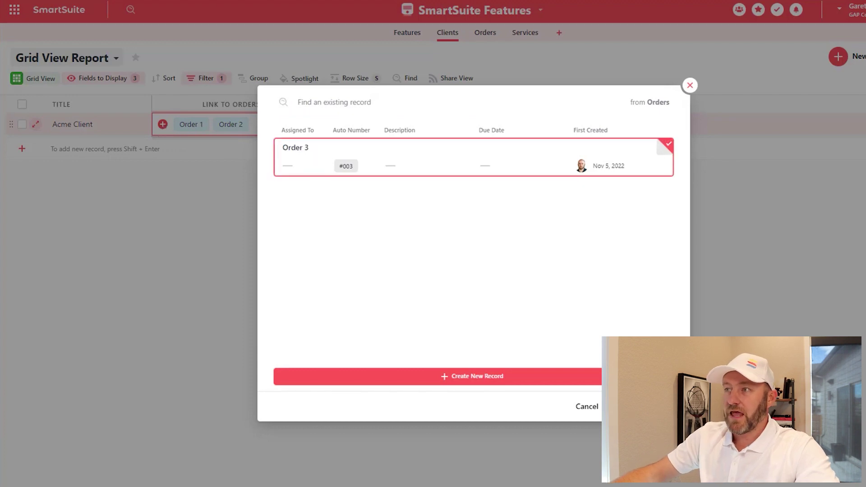
{"action": "left_click", "coordinate": [640, 406]}
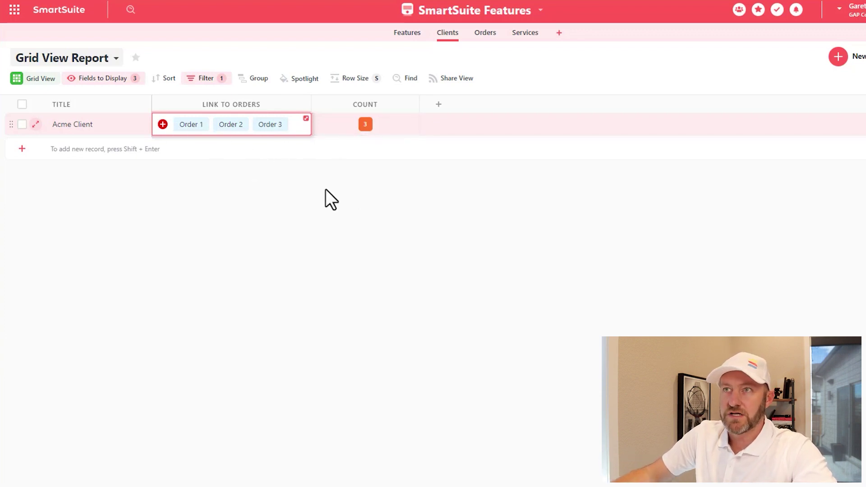
{"action": "left_click", "coordinate": [485, 32]}
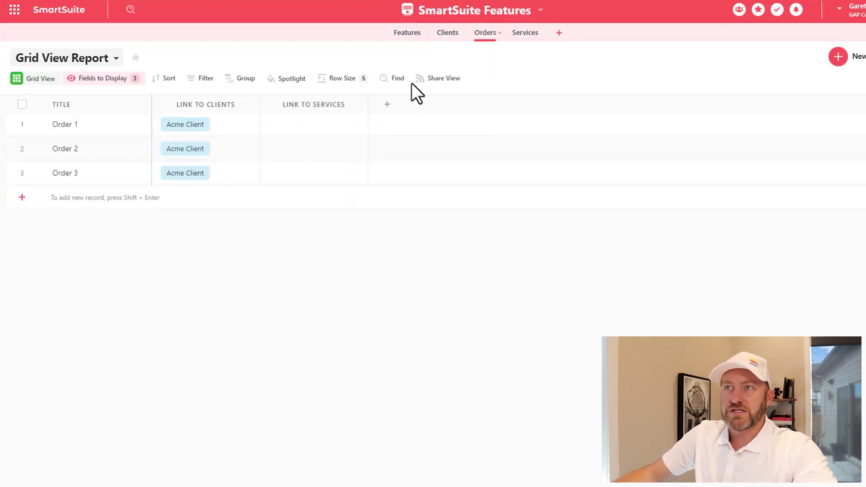
Step: Add a Currency field to the Orders table
{"action": "left_click", "coordinate": [384, 108]}
{"action": "type", "text": "l"}
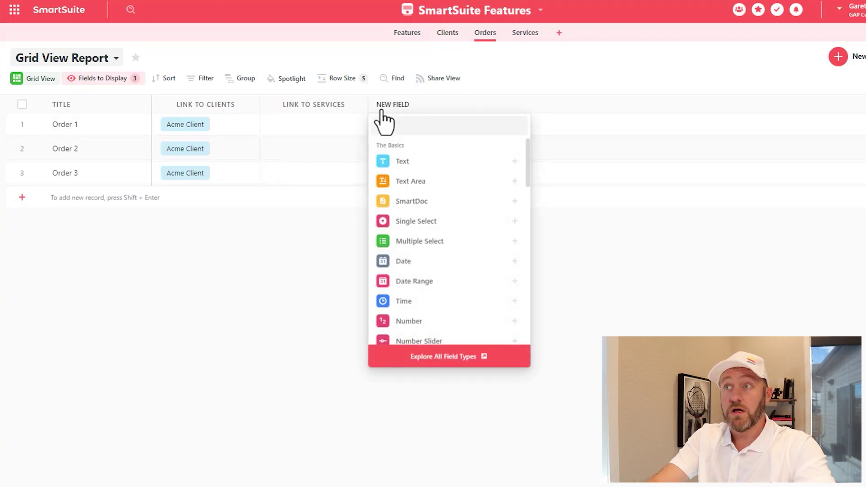
{"action": "key", "text": "BackSpace"}
{"action": "type", "text": "cur"}
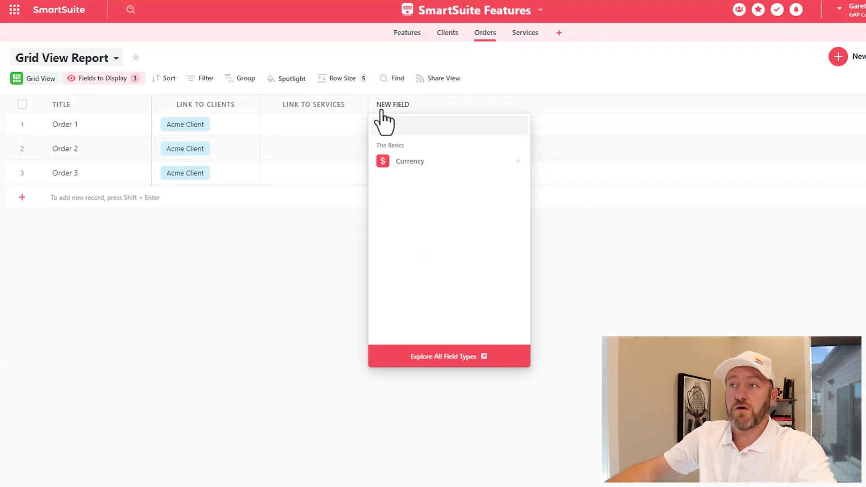
{"action": "left_click", "coordinate": [409, 163]}
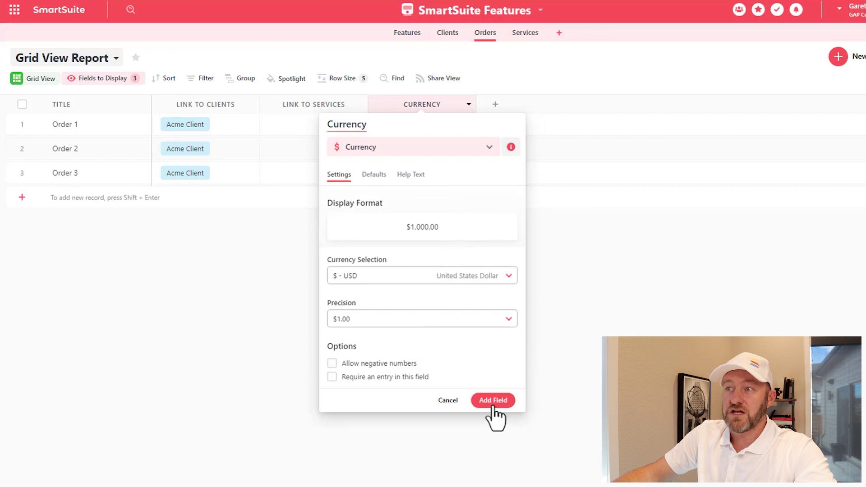
{"action": "left_click", "coordinate": [493, 403]}
Step: Enter Currency amounts of 1000, 2000 and 3000 for Orders 1, 2 and 3
{"action": "left_click", "coordinate": [411, 129]}
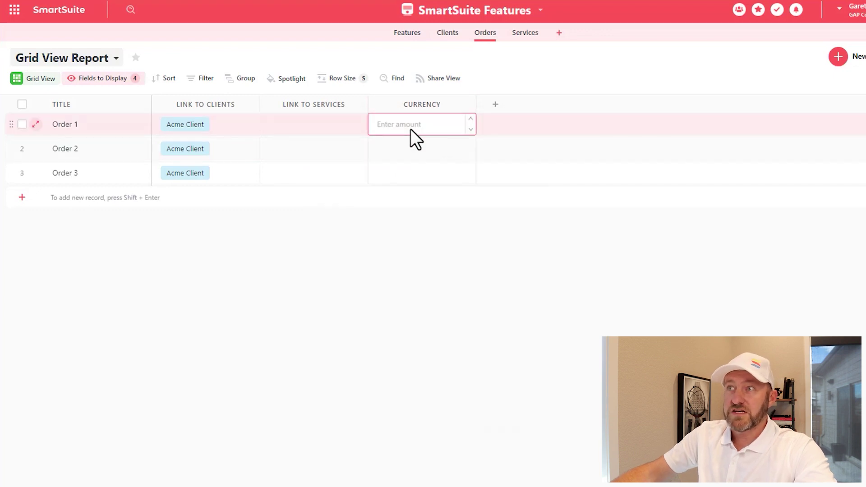
{"action": "type", "text": "1000"}
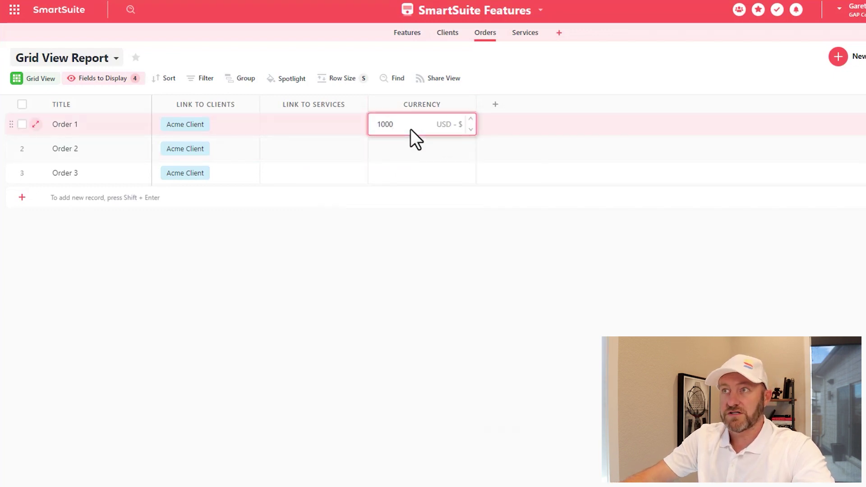
{"action": "key", "text": "Return"}
{"action": "key", "text": "Return"}
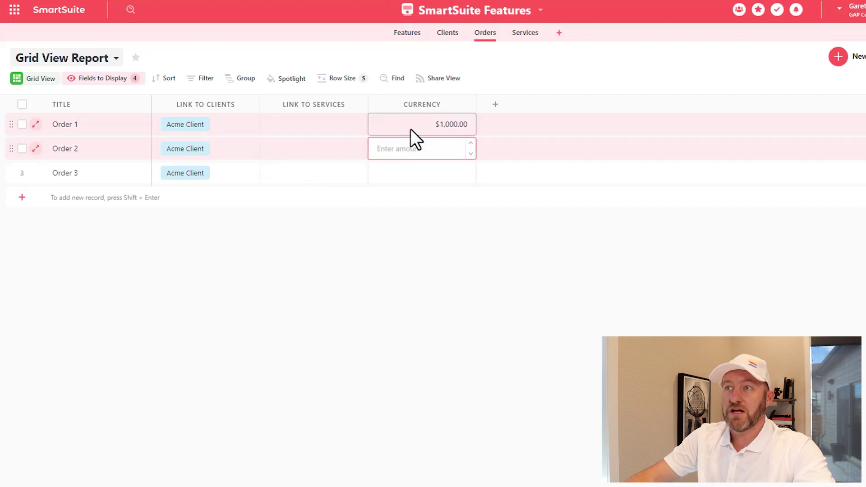
{"action": "type", "text": "2000"}
{"action": "key", "text": "Return"}
{"action": "key", "text": "Return"}
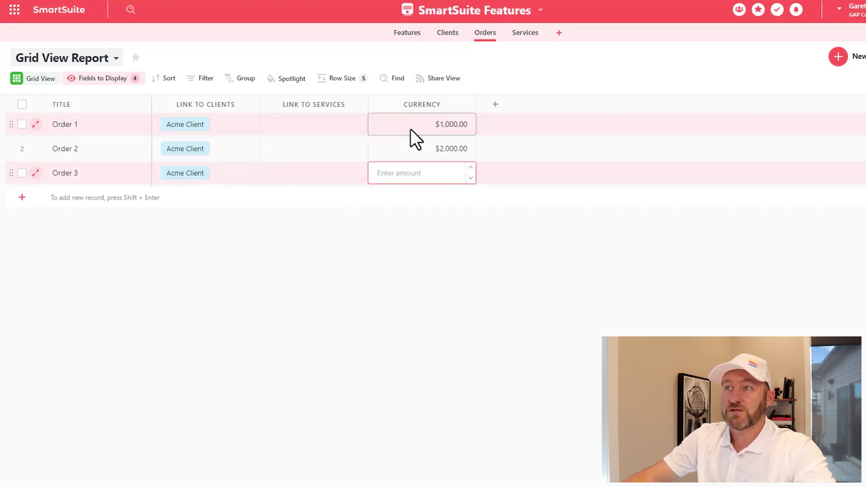
{"action": "type", "text": "3000"}
{"action": "key", "text": "Return"}
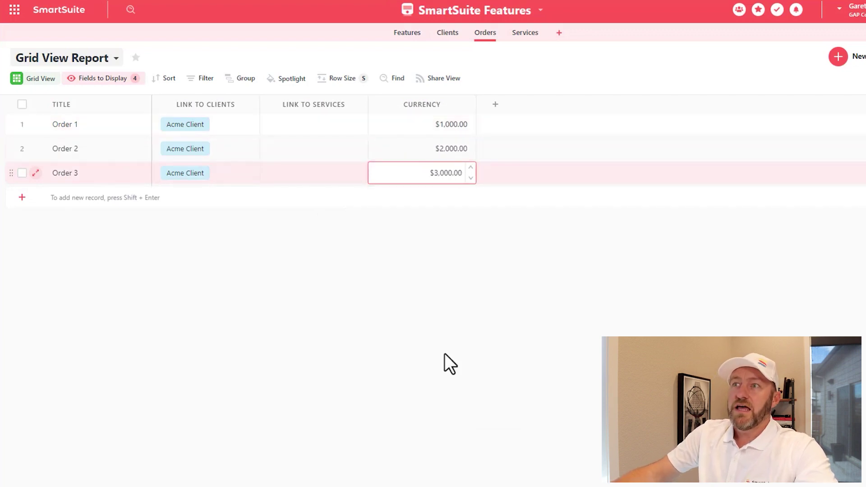
{"action": "left_click", "coordinate": [269, 278]}
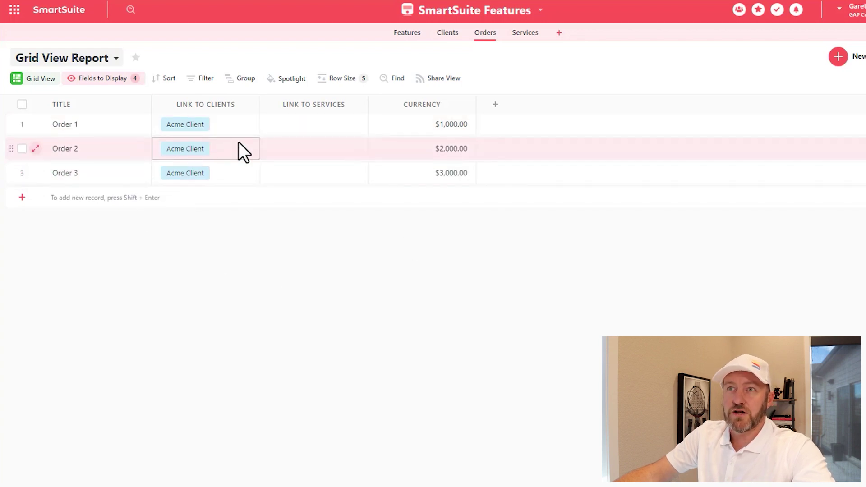
Step: Review the orders' linked client and their $1,000, $2,000 and $3,000 amounts
{"action": "left_click", "coordinate": [199, 130]}
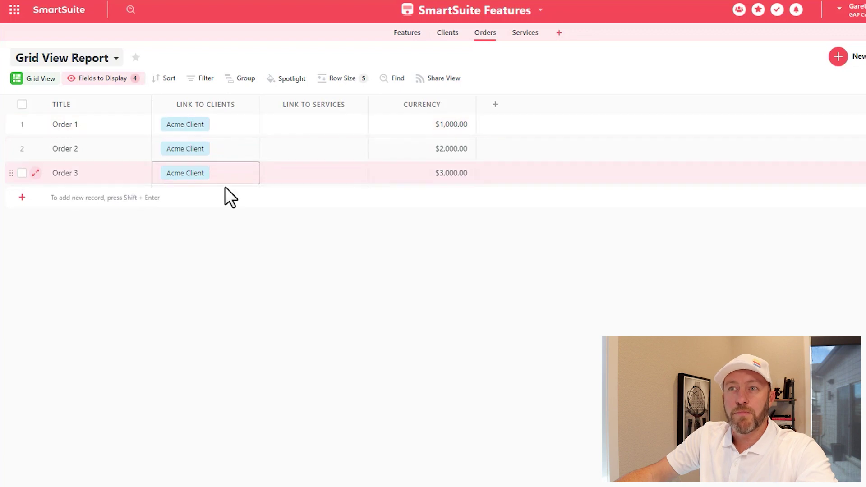
{"action": "left_click", "coordinate": [451, 129]}
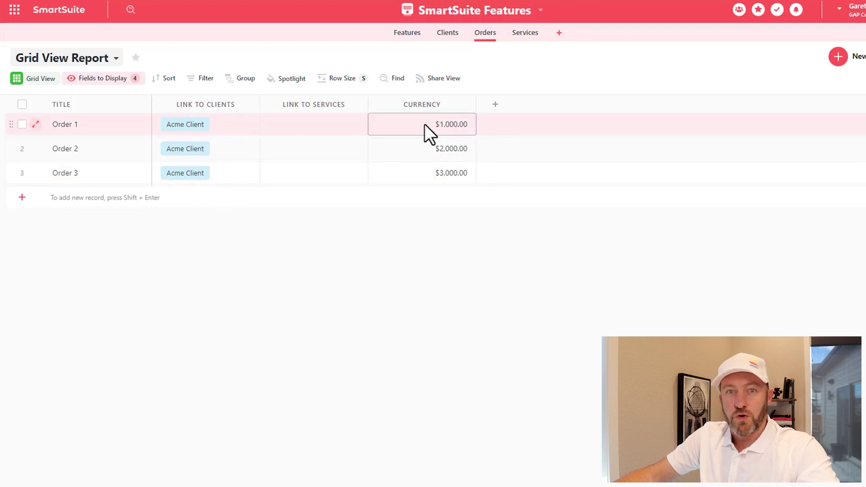
{"action": "left_click", "coordinate": [427, 178]}
{"action": "left_click", "coordinate": [436, 149]}
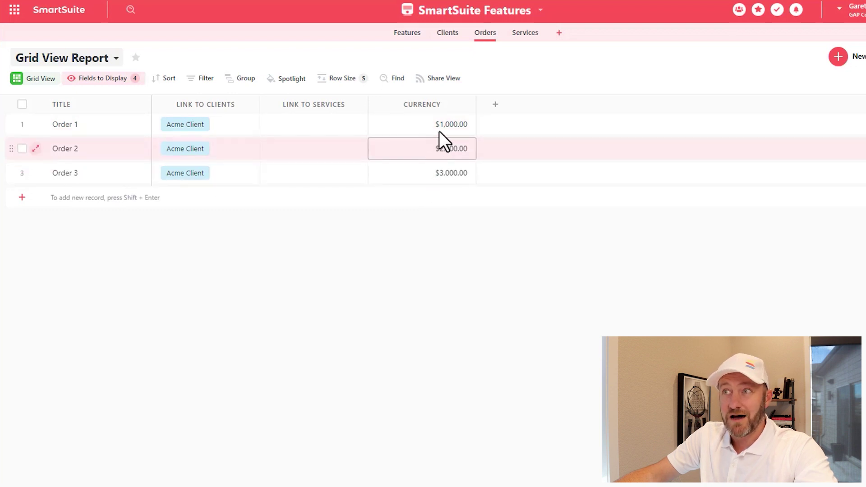
Step: On the Clients table, start a Rollup field named 'Total Spend'
{"action": "left_click", "coordinate": [445, 35]}
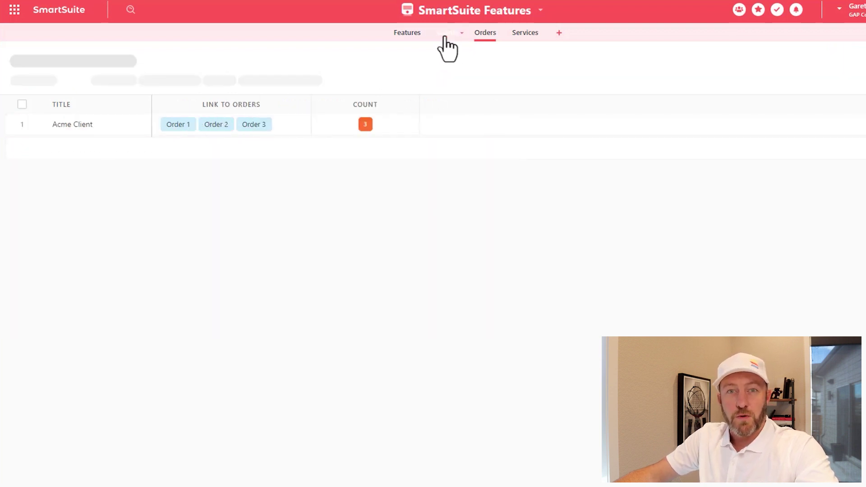
{"action": "left_click", "coordinate": [441, 104]}
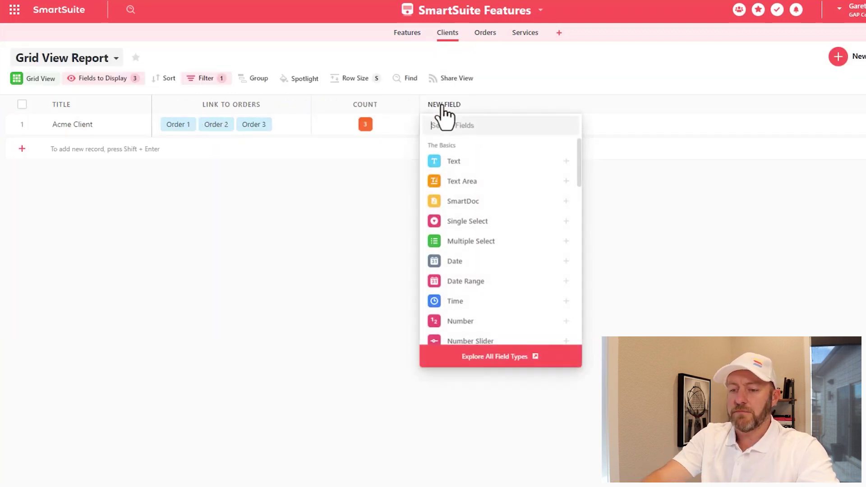
{"action": "type", "text": "rol"}
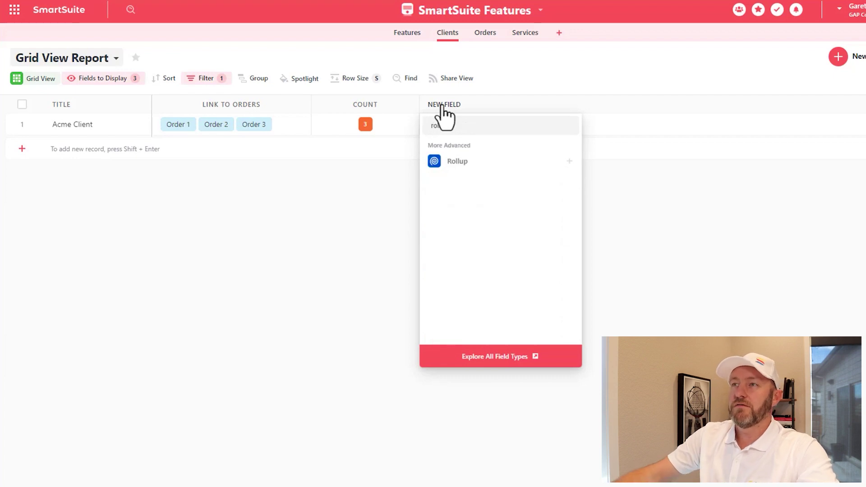
{"action": "type", "text": "l"}
{"action": "mouse_move", "coordinate": [470, 174]}
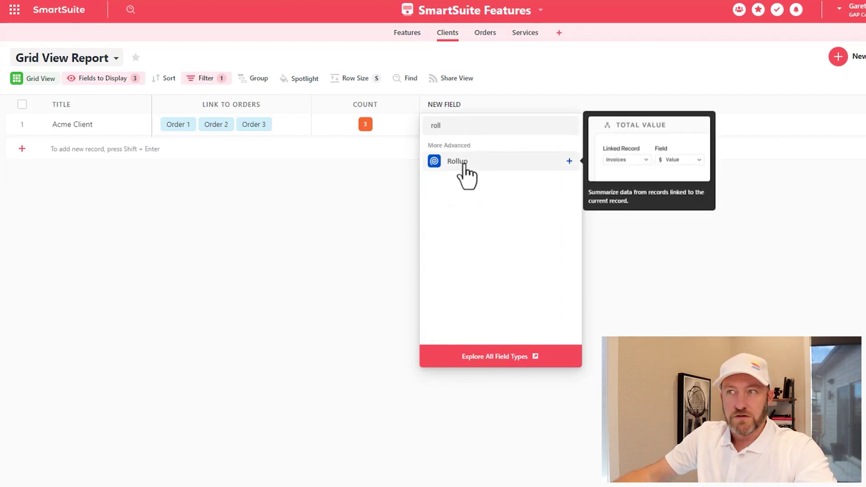
{"action": "left_click", "coordinate": [465, 166]}
{"action": "left_click_drag", "start_coordinate": [407, 124], "coordinate": [380, 126]}
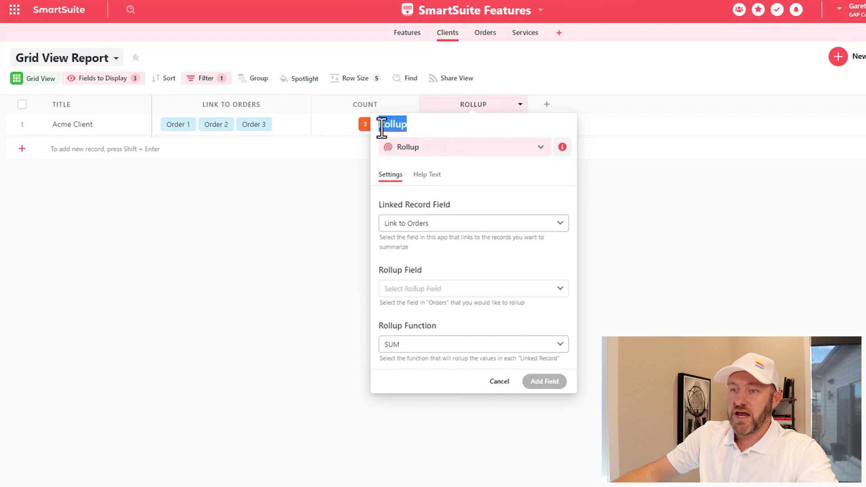
{"action": "type", "text": "Total Spend"}
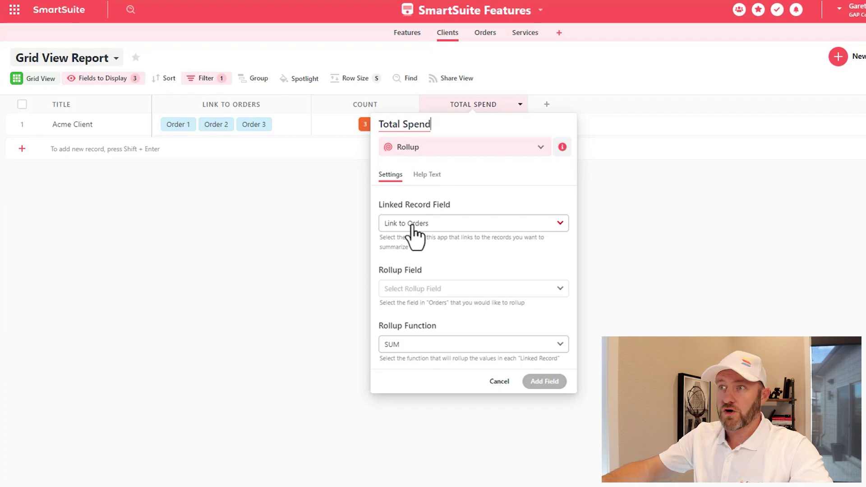
Step: Set Total Spend to SUM the orders' Currency field and create it
{"action": "left_click", "coordinate": [456, 292]}
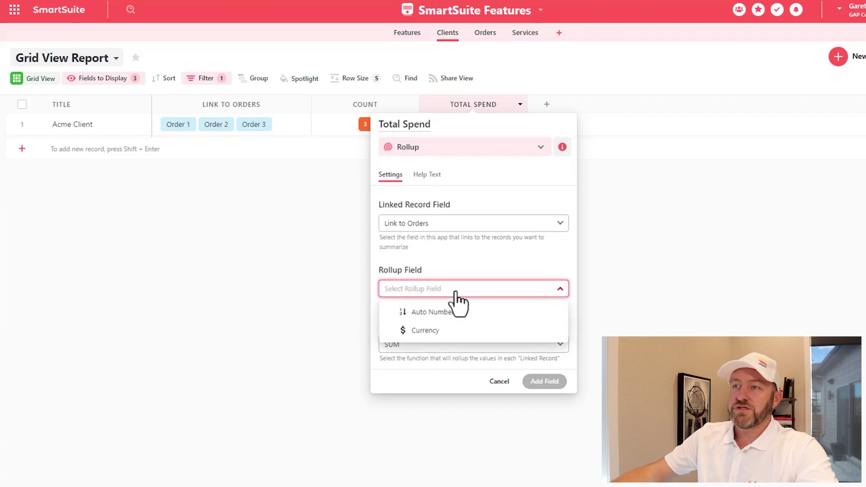
{"action": "left_click", "coordinate": [449, 331]}
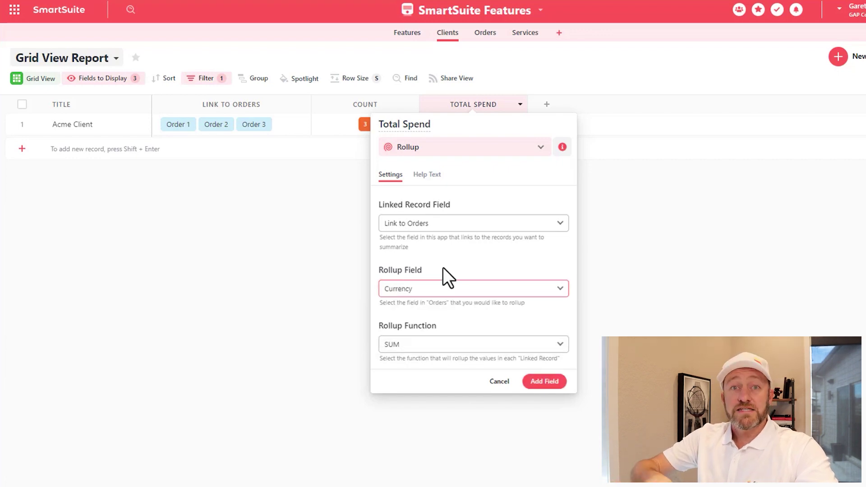
{"action": "left_click", "coordinate": [400, 347]}
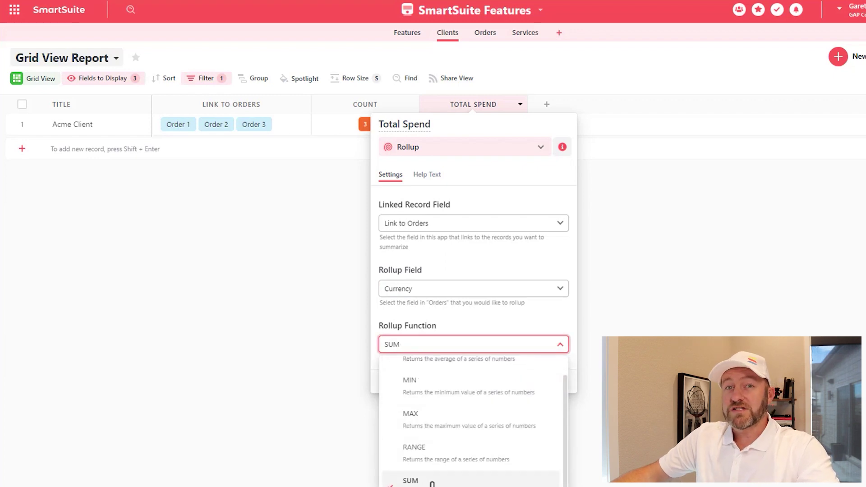
{"action": "scroll", "coordinate": [432, 478], "scroll_direction": "up", "scroll_amount": 1}
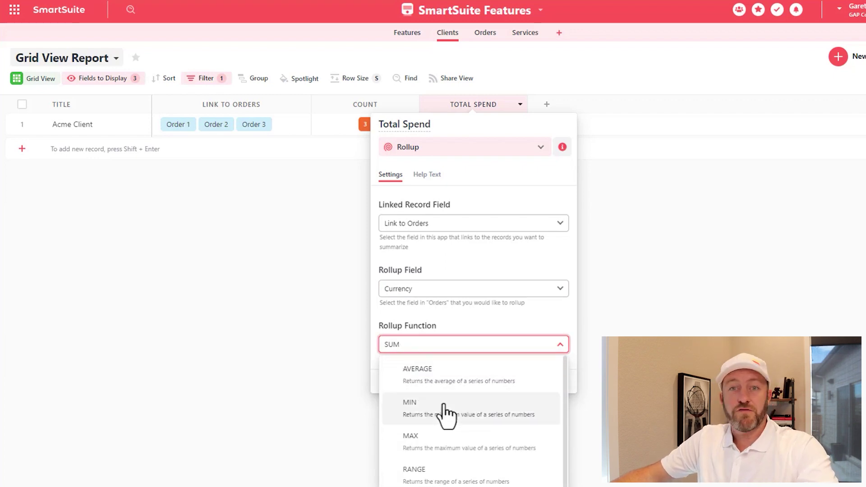
{"action": "scroll", "coordinate": [451, 477], "scroll_direction": "down", "scroll_amount": 1}
{"action": "left_click", "coordinate": [446, 478]}
{"action": "left_click", "coordinate": [541, 385]}
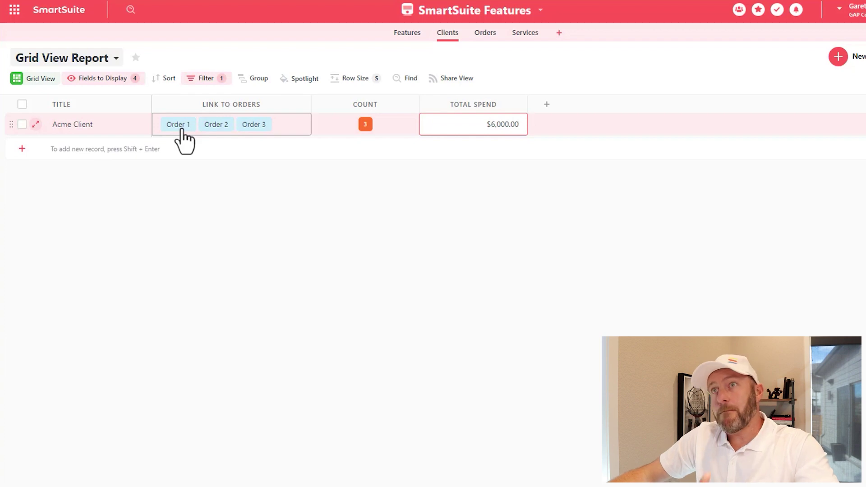
{"action": "left_click", "coordinate": [489, 34]}
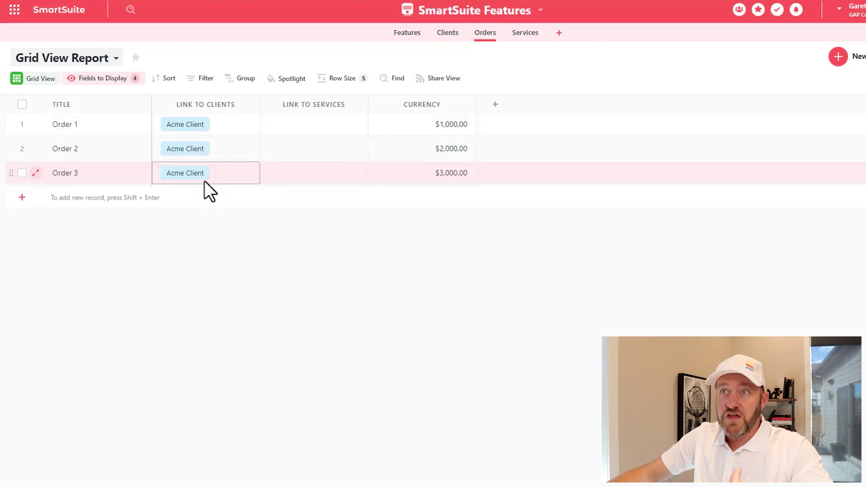
{"action": "left_click", "coordinate": [447, 34]}
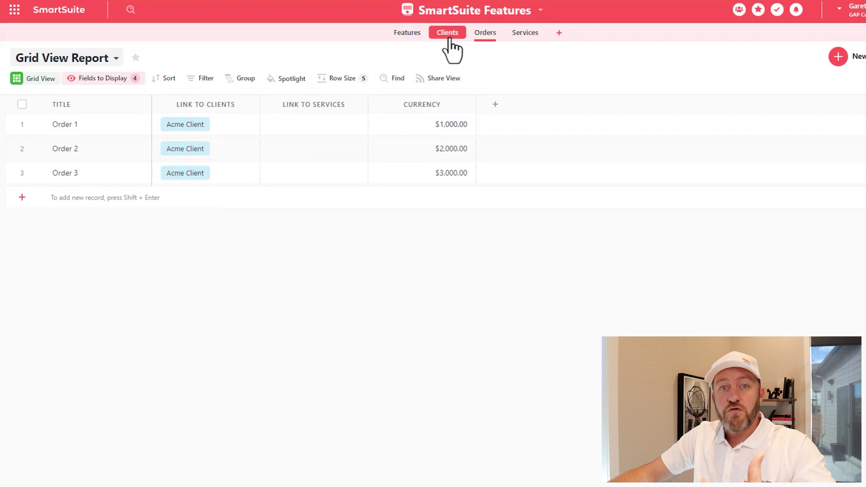